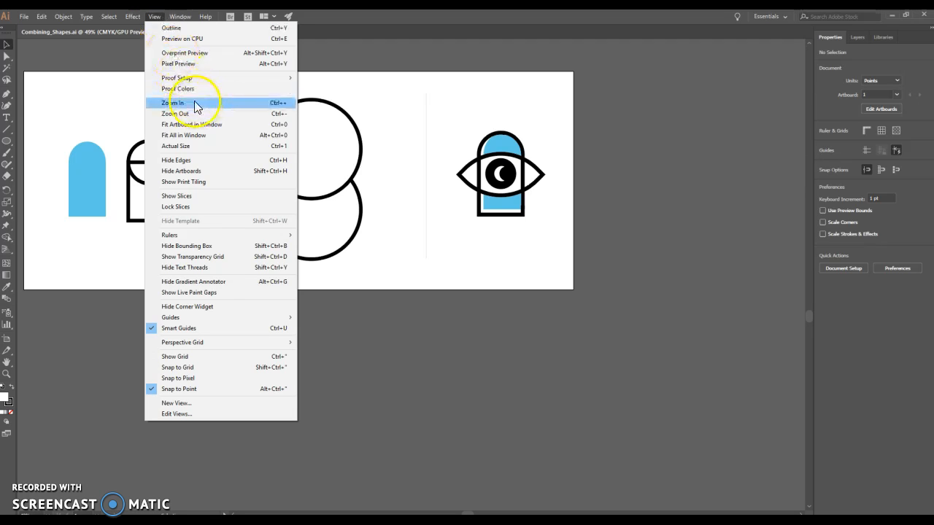
Merge the outlined circle and rectangle beside the blue arch into one arch outline with Shape Builder.
click(260, 103)
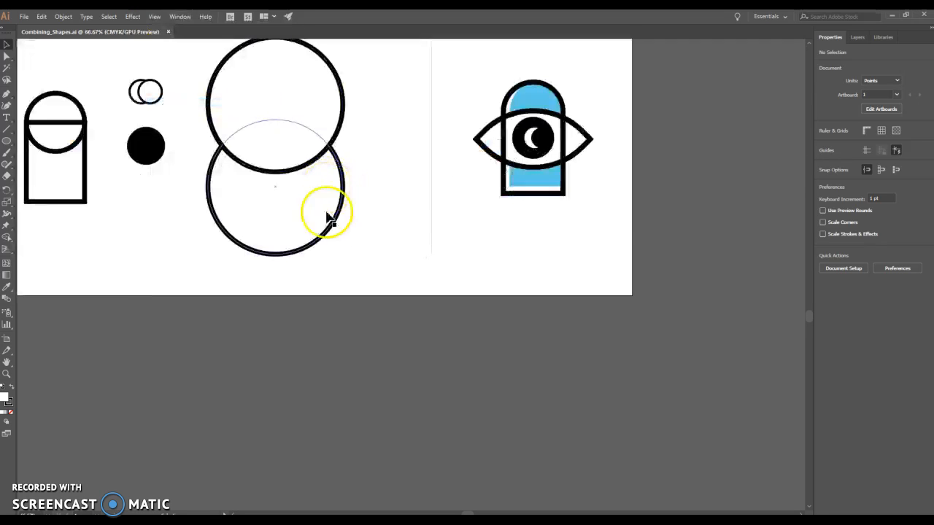
scroll(328, 218, up, 2)
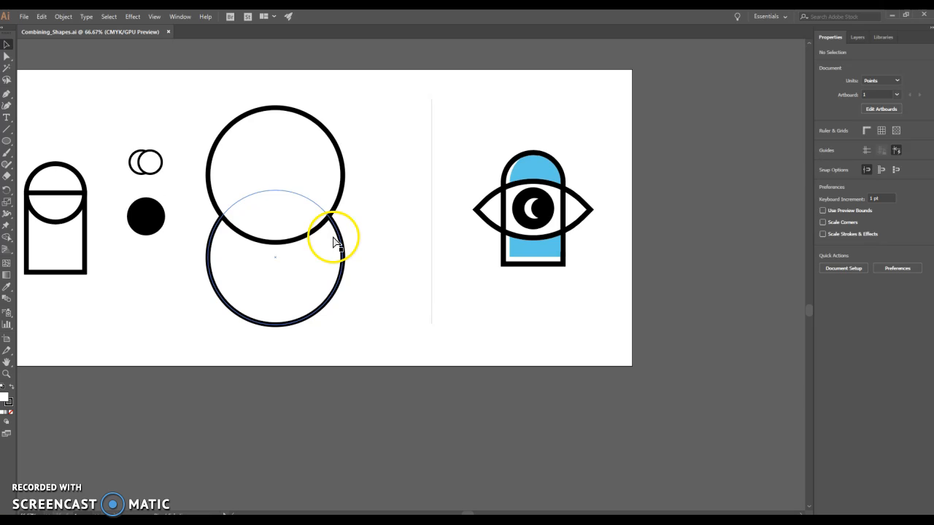
key(ctrl+plus)
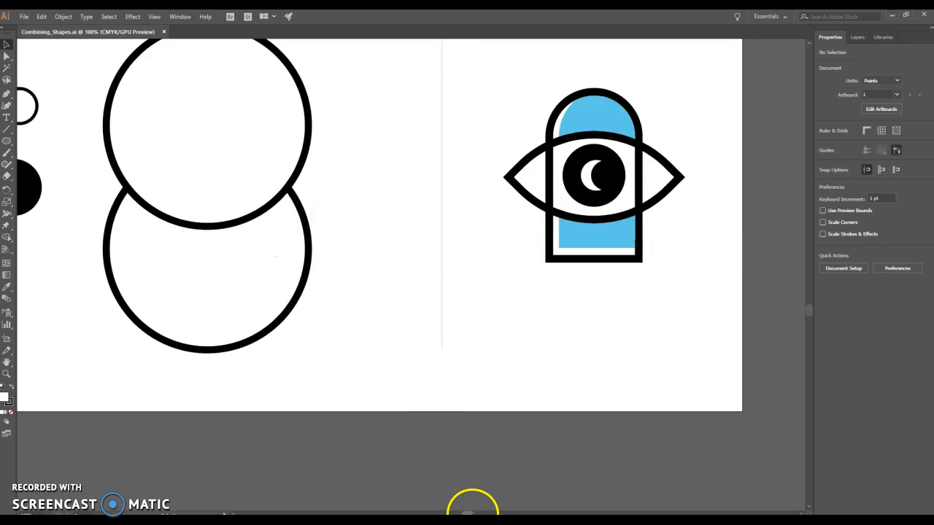
drag(466, 504, 438, 510)
scroll(415, 463, up, 2)
scroll(414, 463, up, 1)
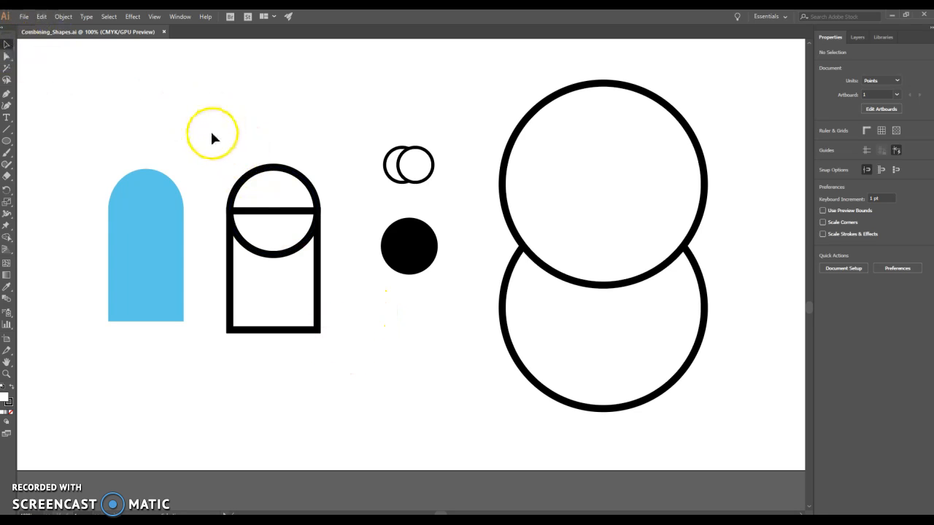
drag(213, 140, 312, 351)
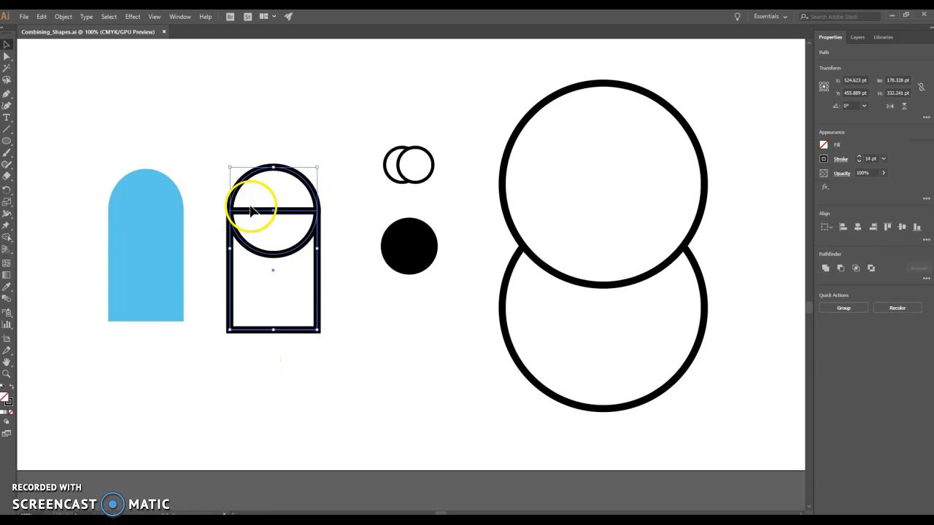
click(7, 239)
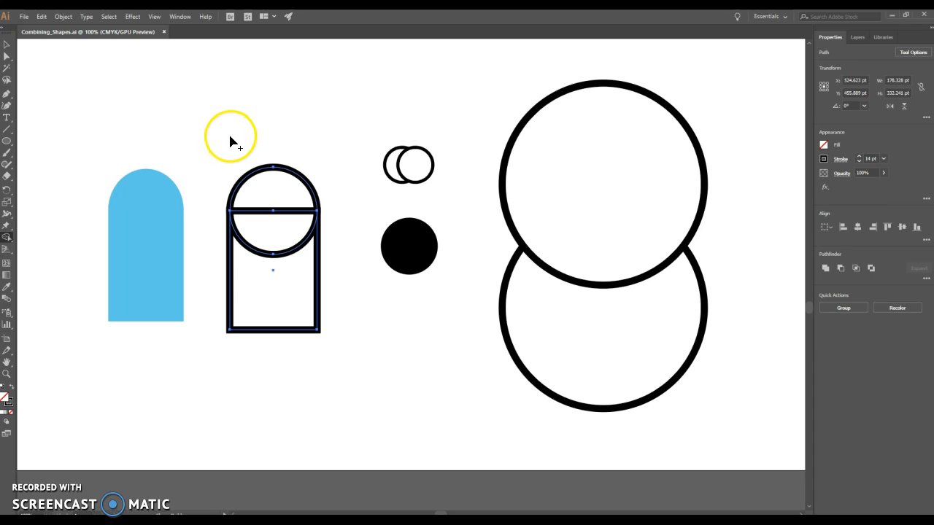
mouse_move(229, 136)
mouse_down()
mouse_move(256, 156)
mouse_move(281, 205)
mouse_move(258, 365)
mouse_up()
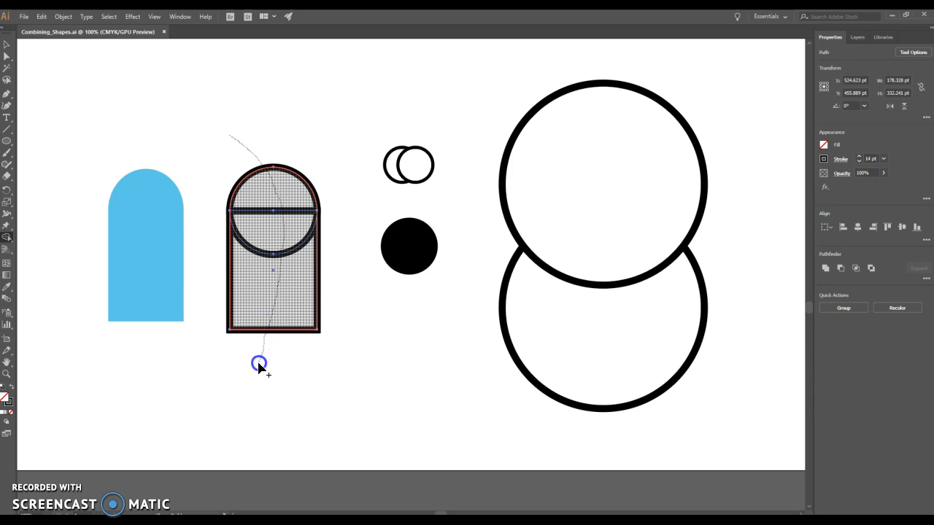
drag(255, 369, 250, 365)
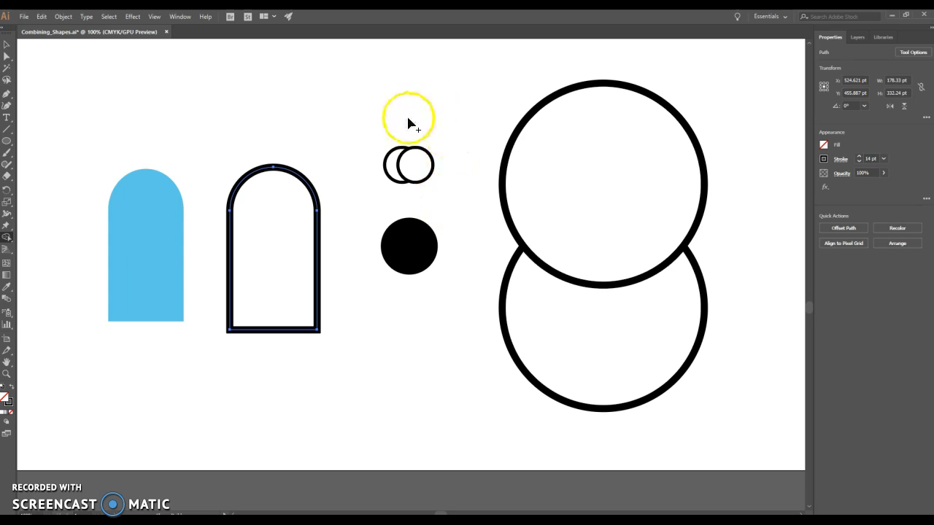
Cut the right-hand circle out of the two small overlapping circles with Shape Builder, leaving a crescent moon.
click(7, 45)
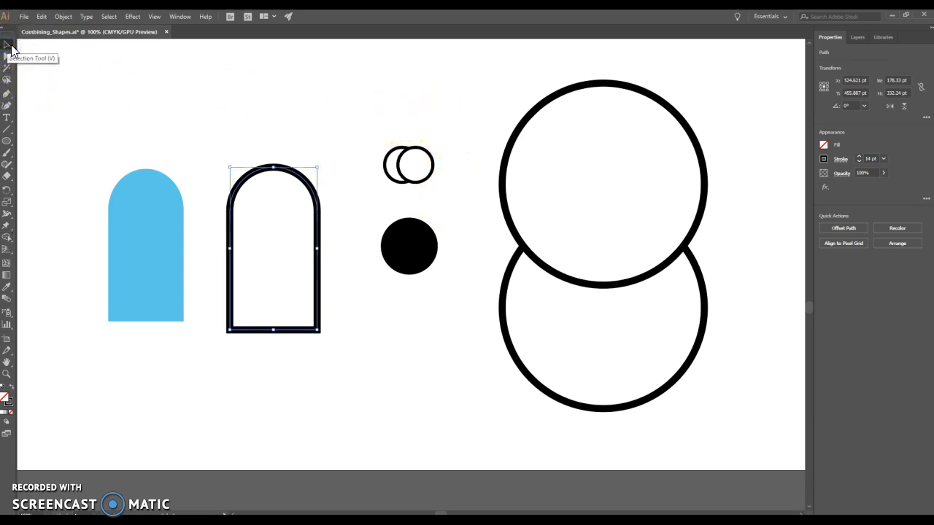
drag(372, 129, 441, 190)
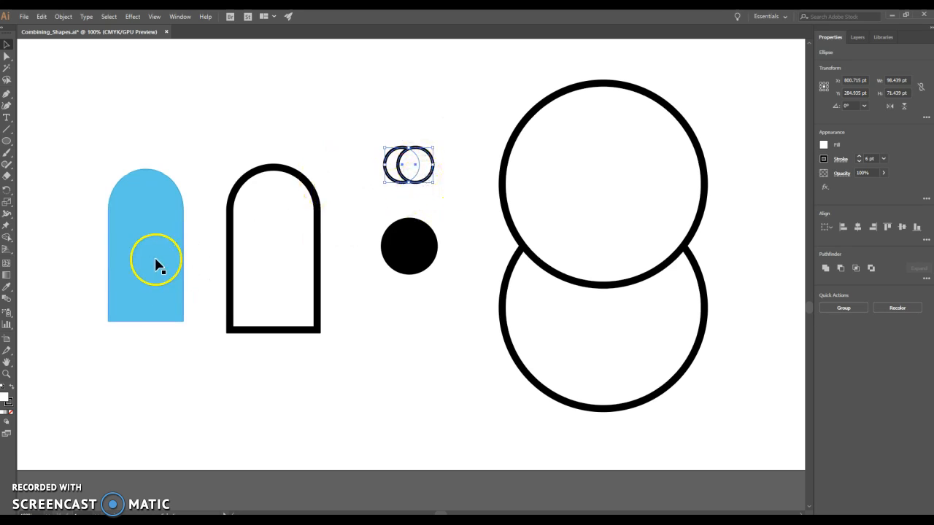
drag(8, 241, 29, 238)
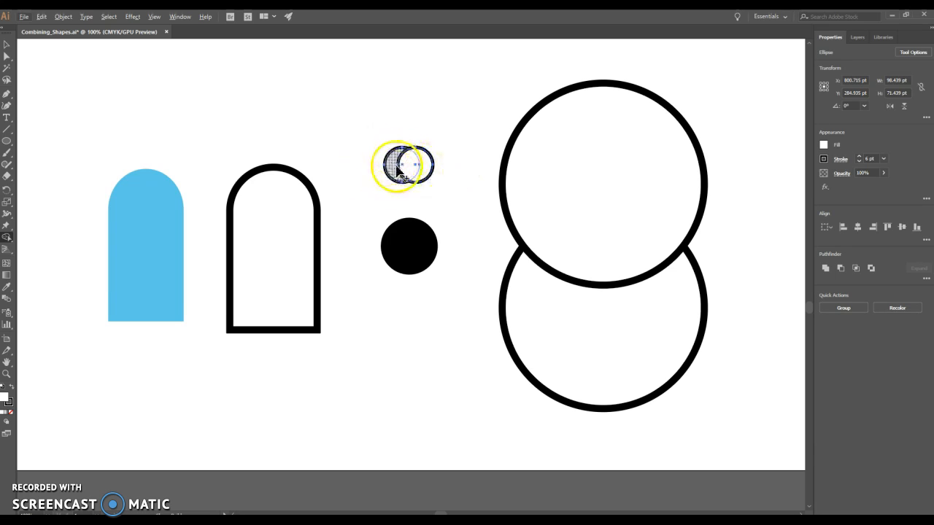
drag(454, 165, 417, 167)
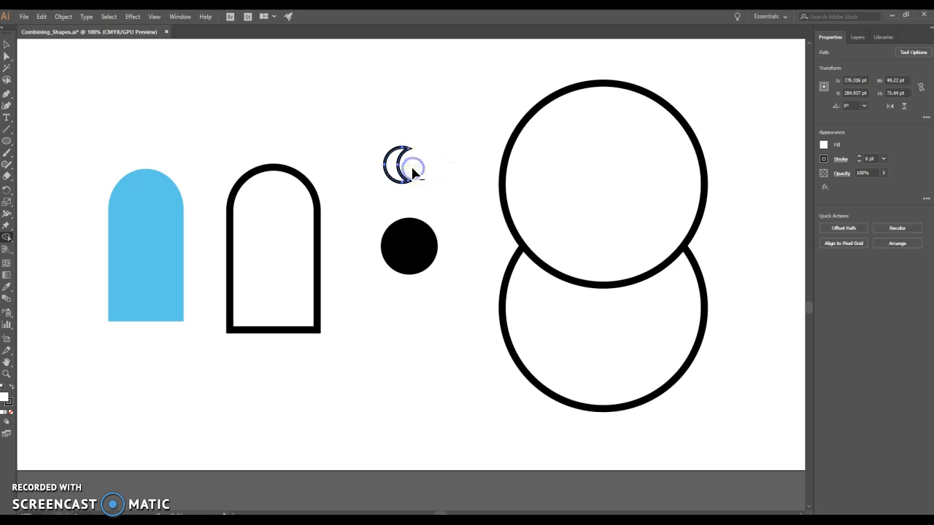
alt+click(436, 158)
click(312, 117)
Move the crescent slightly down and to the right, above the black circle.
click(6, 45)
mouse_move(397, 162)
mouse_down()
mouse_move(364, 146)
mouse_move(371, 124)
mouse_move(384, 127)
mouse_move(407, 175)
mouse_up()
click(445, 156)
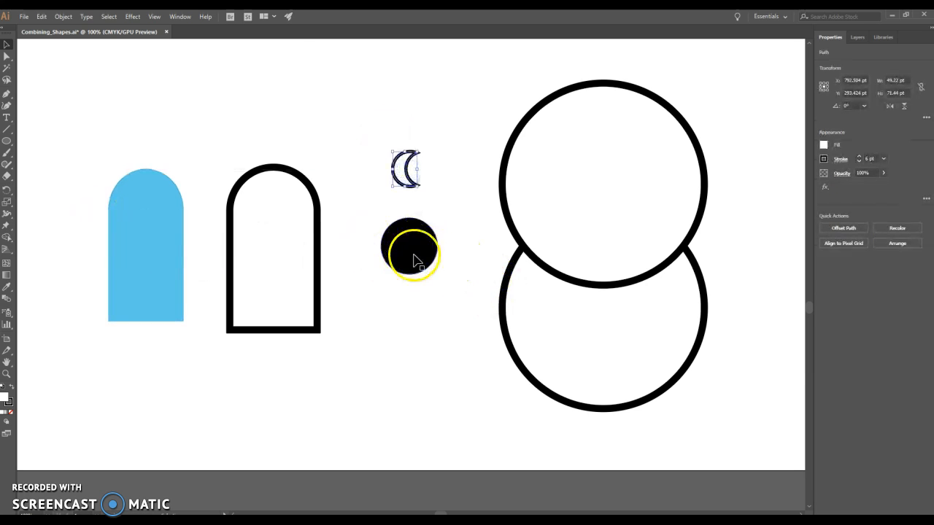
Remove the outer parts of the two large overlapping circles with Shape Builder, keeping only the lens-shaped overlap.
drag(589, 73, 609, 428)
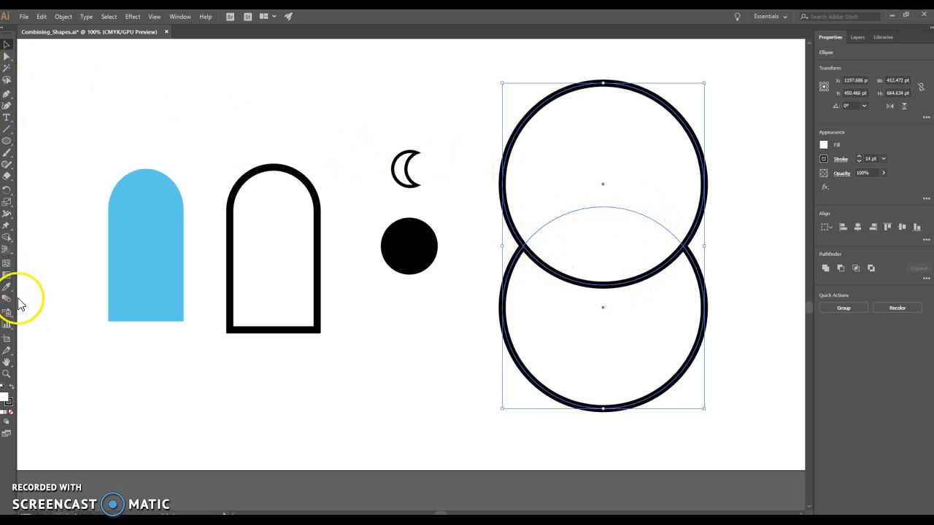
click(7, 238)
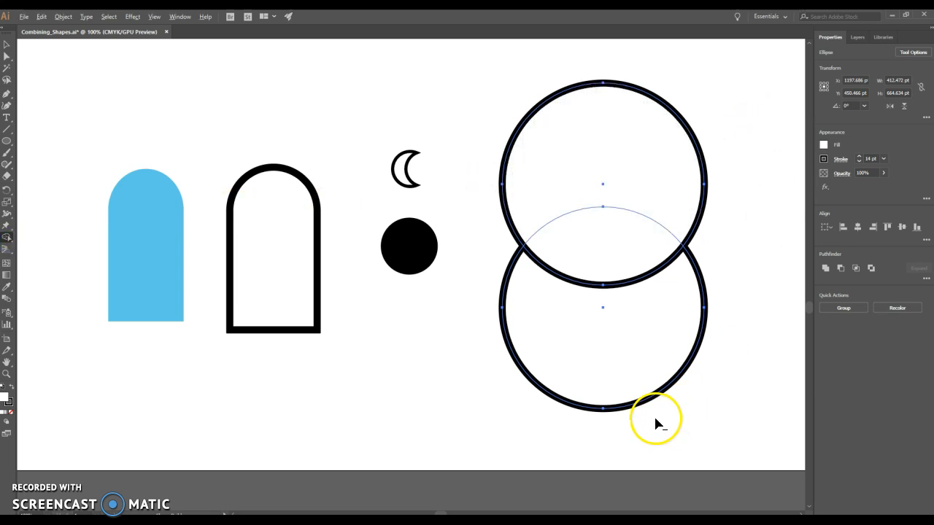
alt+click(613, 335)
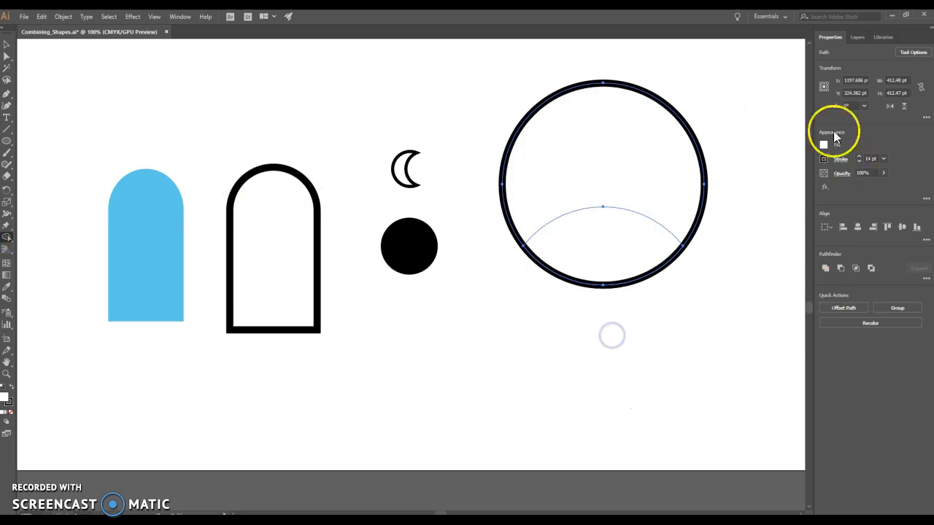
alt+click(636, 142)
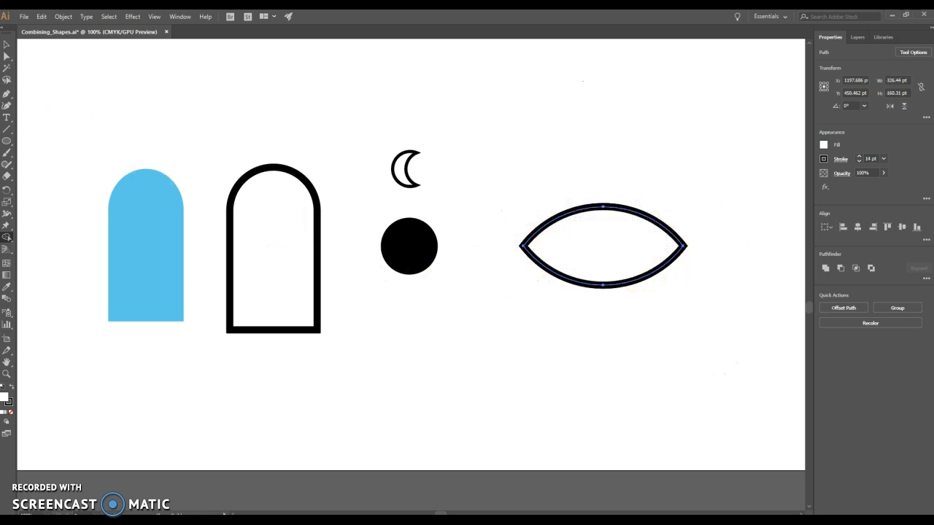
Place a copy of the lens shape over the arch outline, centered horizontally and near its vertical middle.
click(7, 44)
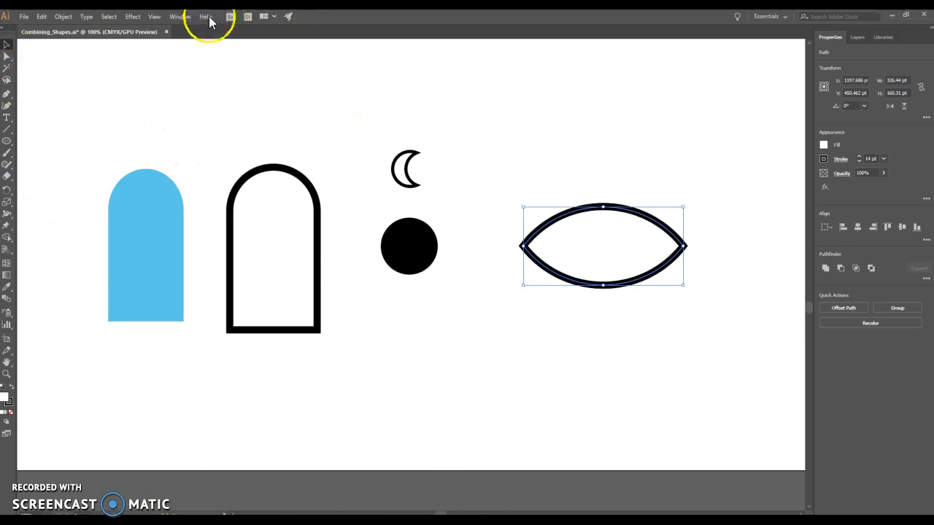
click(150, 16)
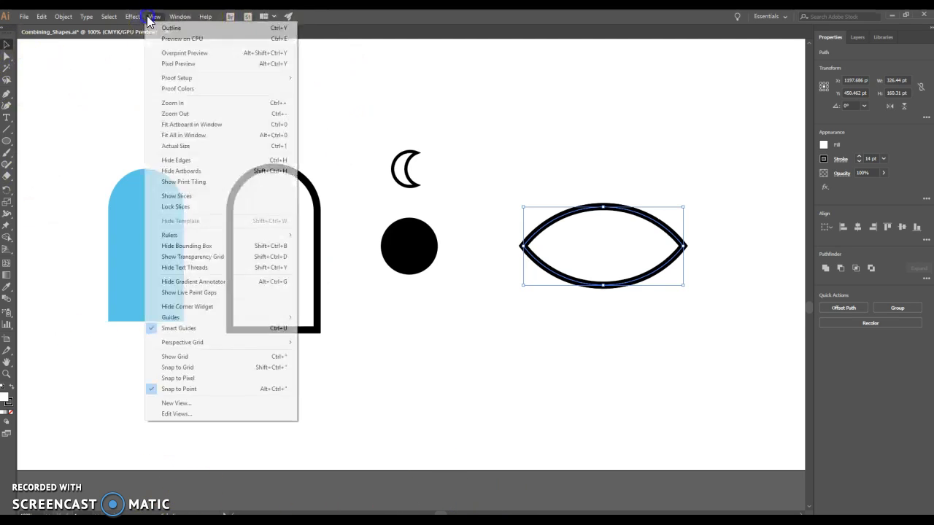
click(189, 114)
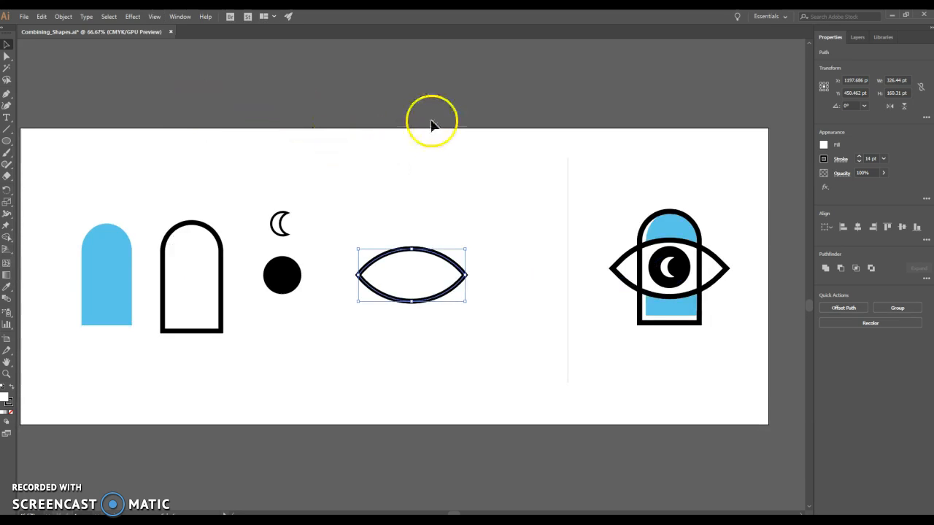
click(505, 198)
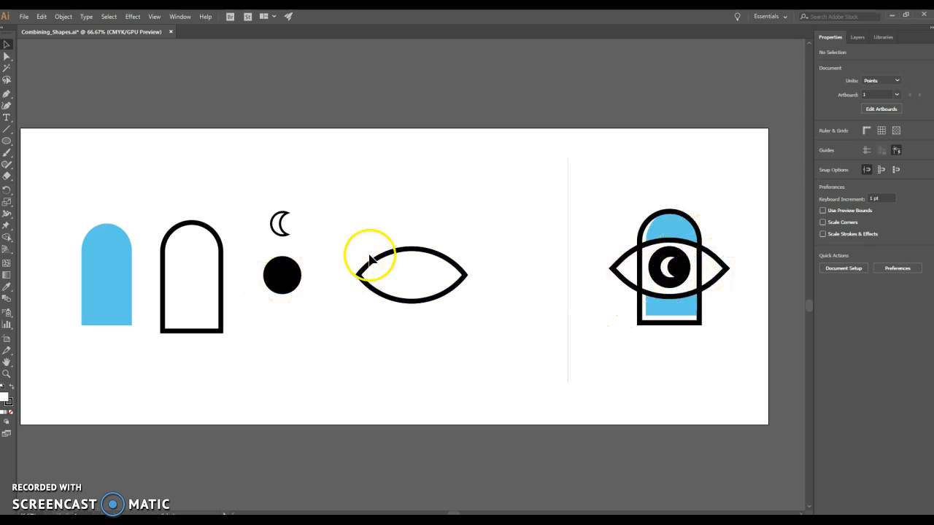
drag(416, 255, 197, 251)
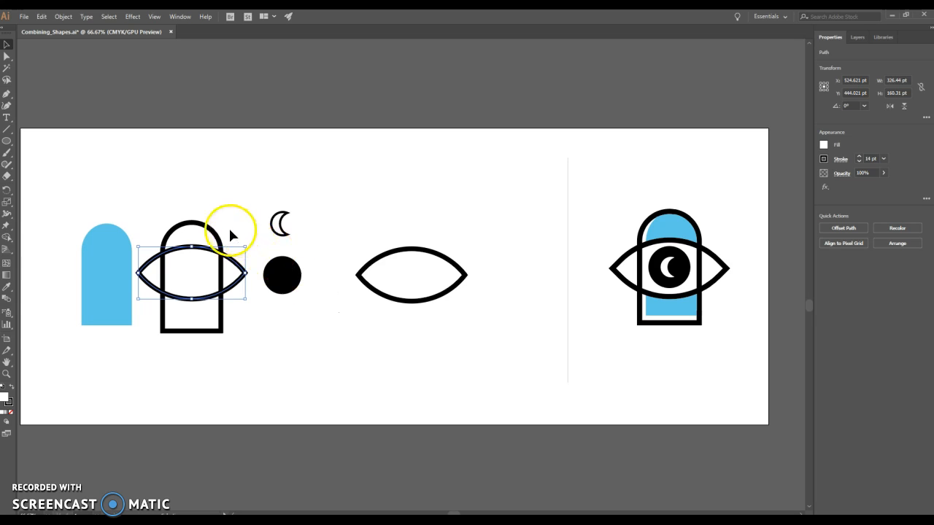
drag(200, 300, 200, 307)
Position the black circle at the center of the copied lens and place the crescent over it, nudged slightly left.
drag(280, 285, 189, 288)
drag(270, 229, 192, 281)
click(327, 220)
click(271, 230)
click(287, 231)
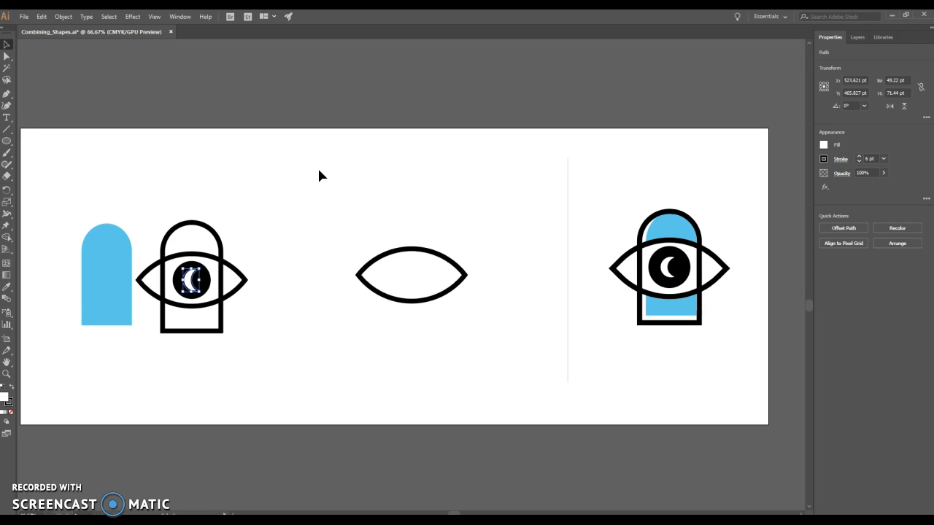
key(Left)
key(Left)
key(Left)
key(Left)
Delete the original lens shape left in the middle of the artboard.
click(282, 167)
click(396, 253)
key(Delete)
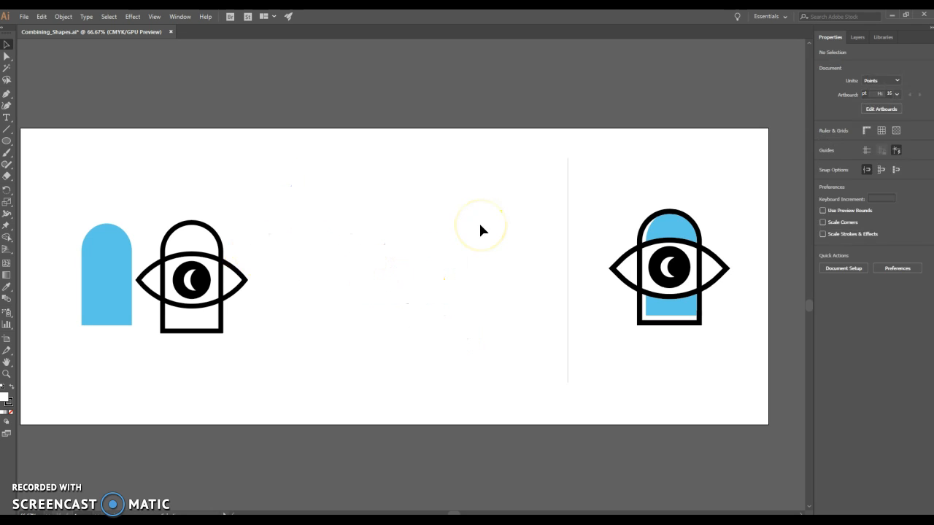
Move the blue arch inside the black arch outline behind the eye, nudging it up and left to about X 534.1 pt, Y 447.9 pt.
click(106, 230)
drag(108, 260, 194, 262)
click(264, 208)
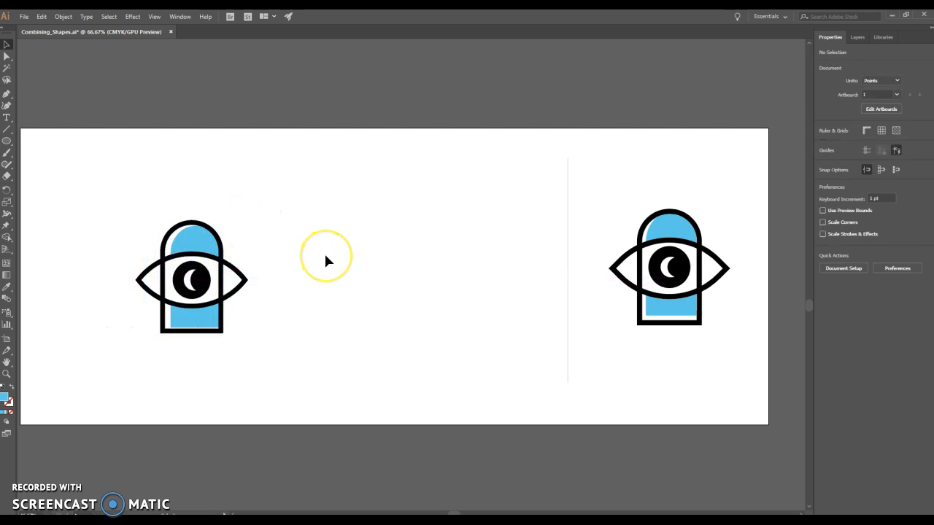
click(204, 242)
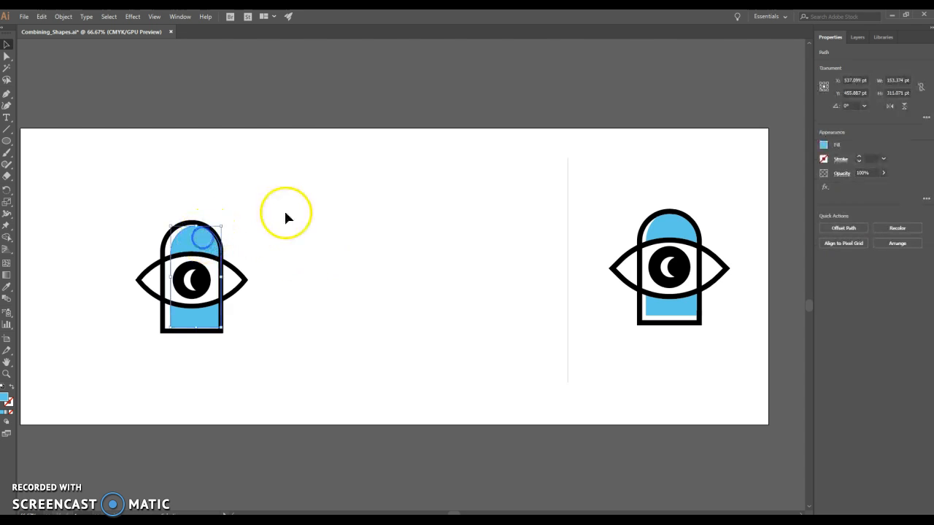
key(Up)
key(Up)
key(Up)
key(Up)
key(Up)
key(Up)
key(Up)
key(Up)
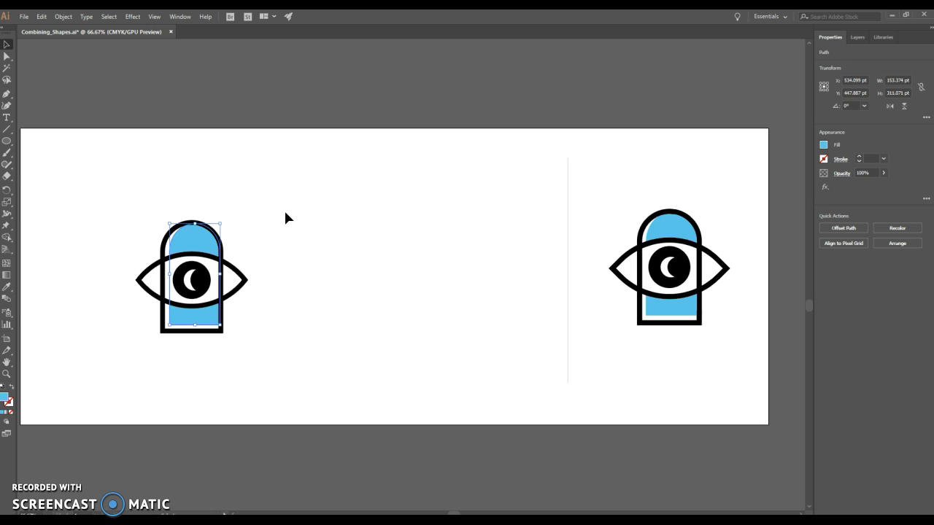
click(285, 217)
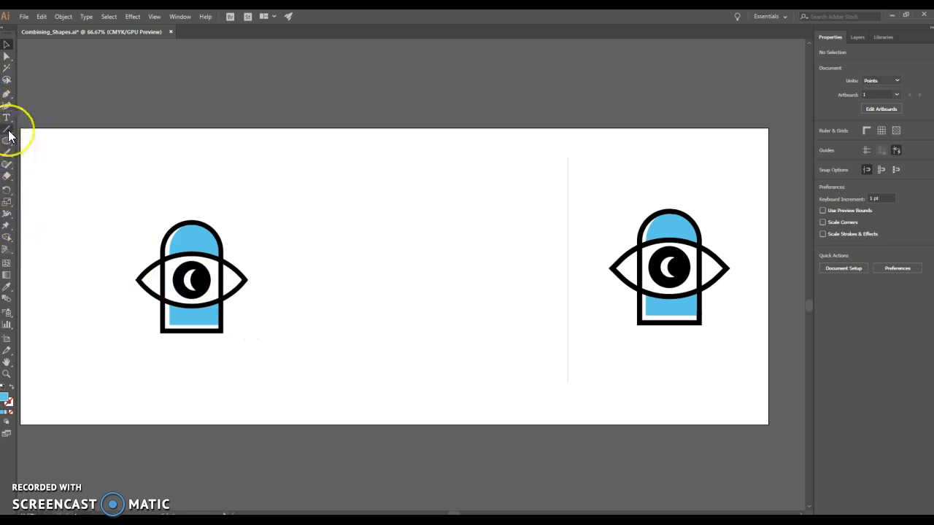
Draw a horizontal line about 430 pt long to the right of the assembled eye, level with its center.
drag(8, 134, 60, 133)
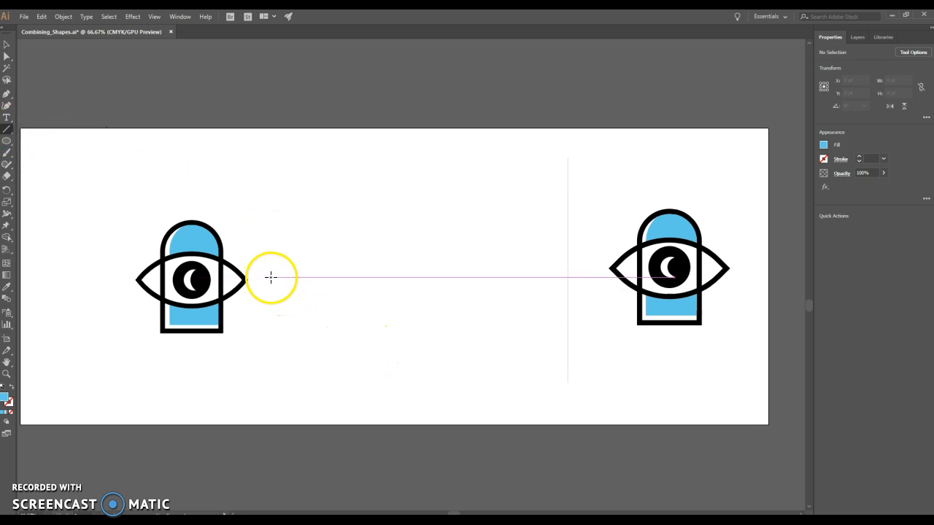
drag(272, 280, 278, 281)
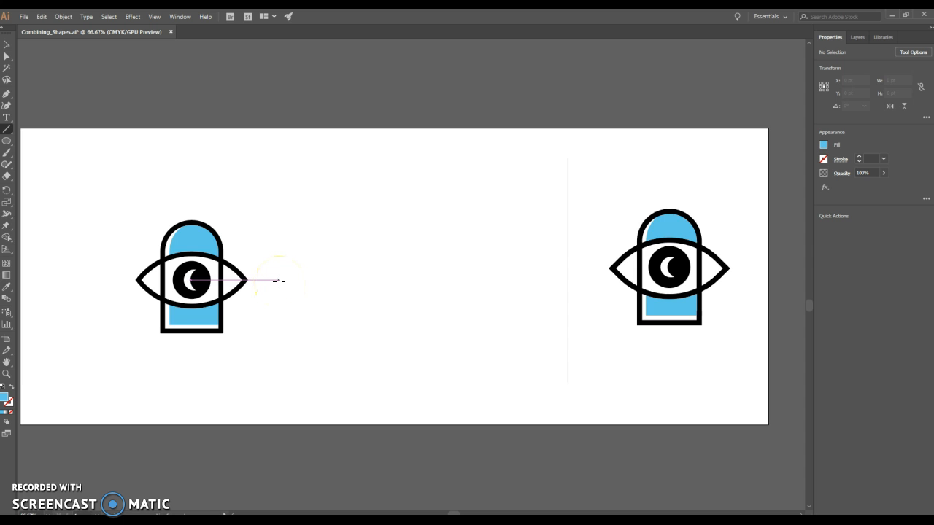
mouse_move(279, 281)
mouse_down()
mouse_move(197, 197)
mouse_move(158, 372)
mouse_move(231, 279)
mouse_move(328, 344)
mouse_move(369, 319)
mouse_move(308, 273)
mouse_move(289, 279)
mouse_move(431, 280)
mouse_up()
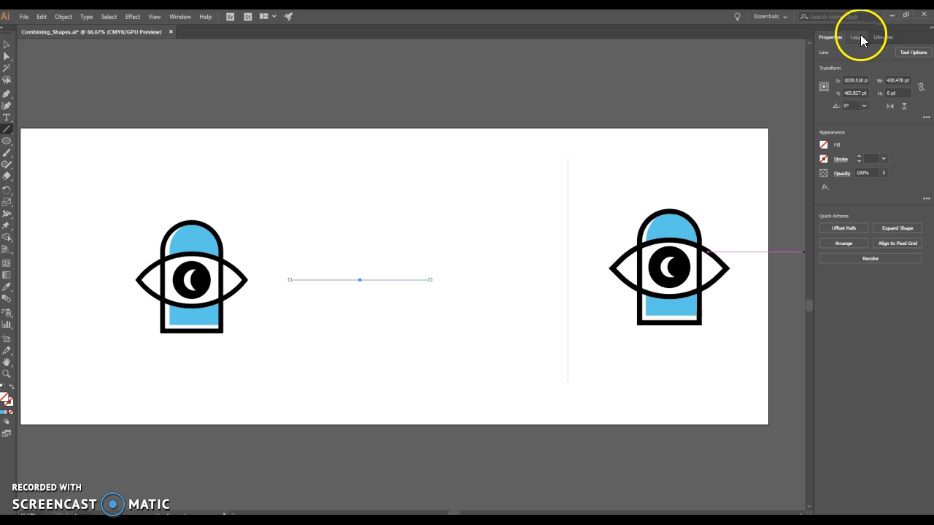
Apply the black swatch as the new line's stroke color.
click(154, 16)
mouse_move(173, 22)
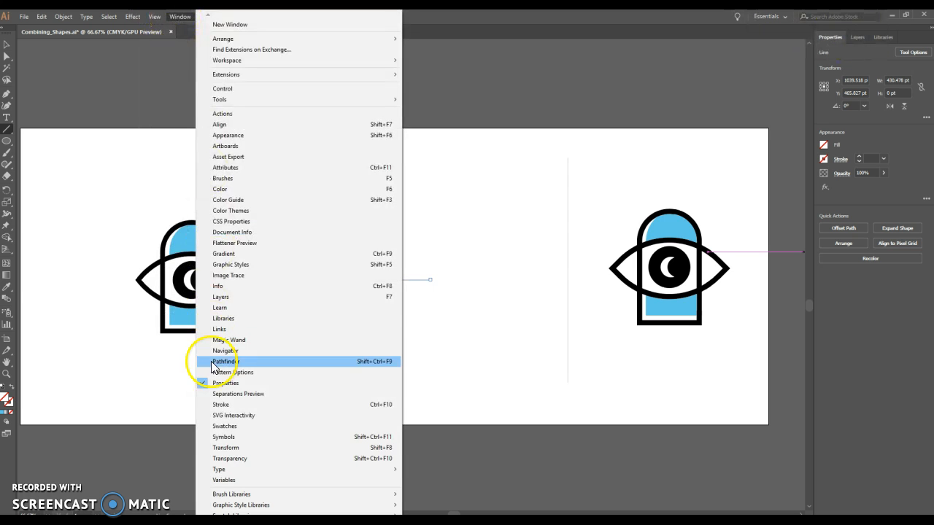
click(874, 67)
click(823, 161)
click(765, 175)
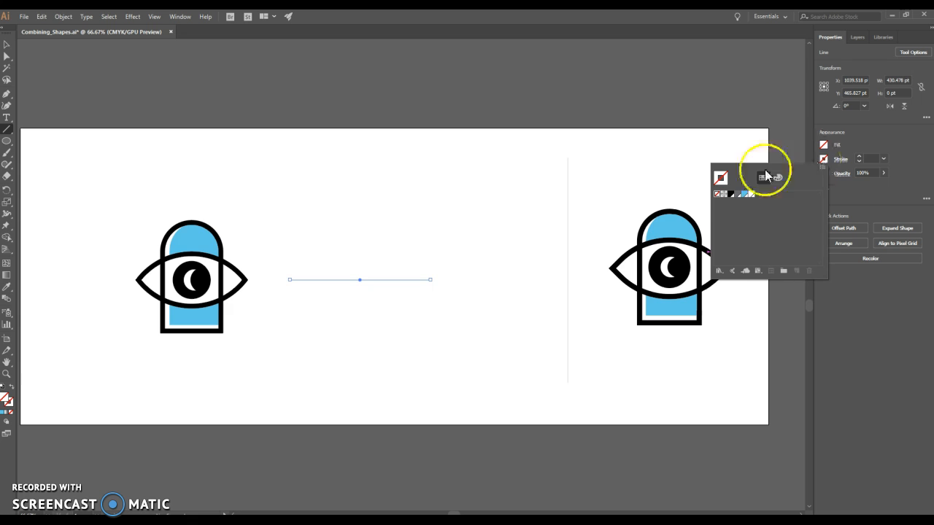
click(730, 194)
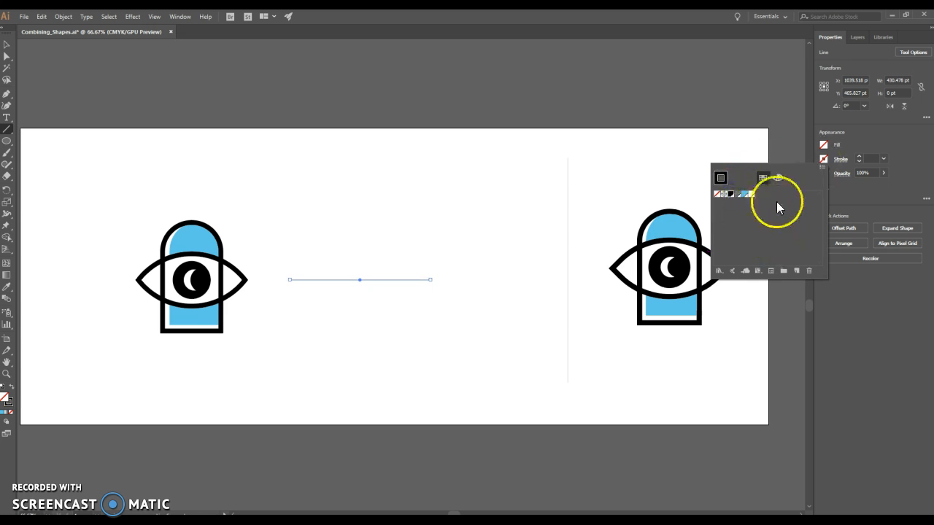
click(883, 160)
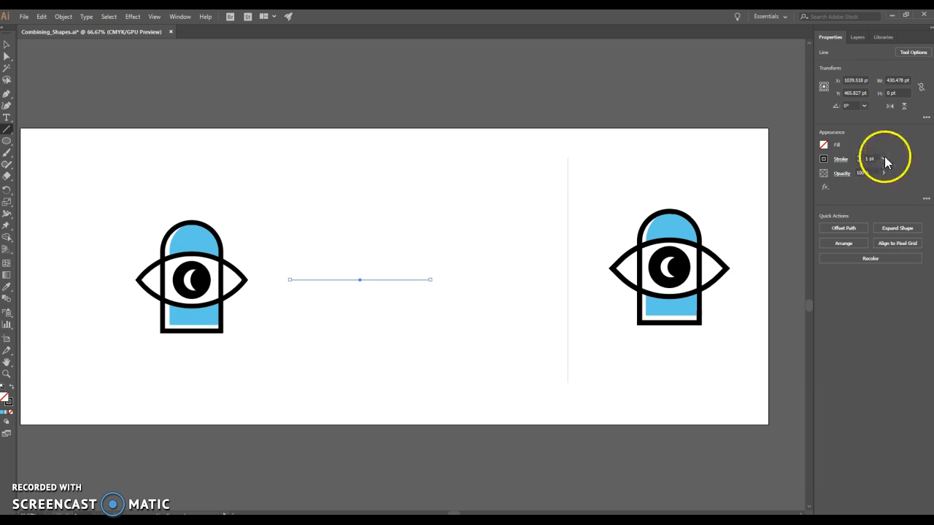
Set the line's stroke weight to 12 pt and move it across the eye's center, at about X 521.6 pt, Y 465.8 pt.
click(883, 160)
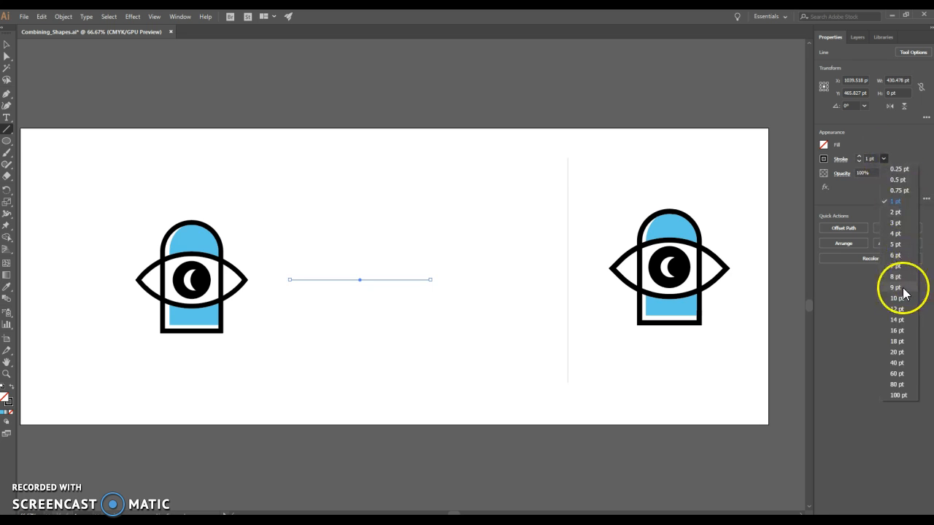
click(909, 310)
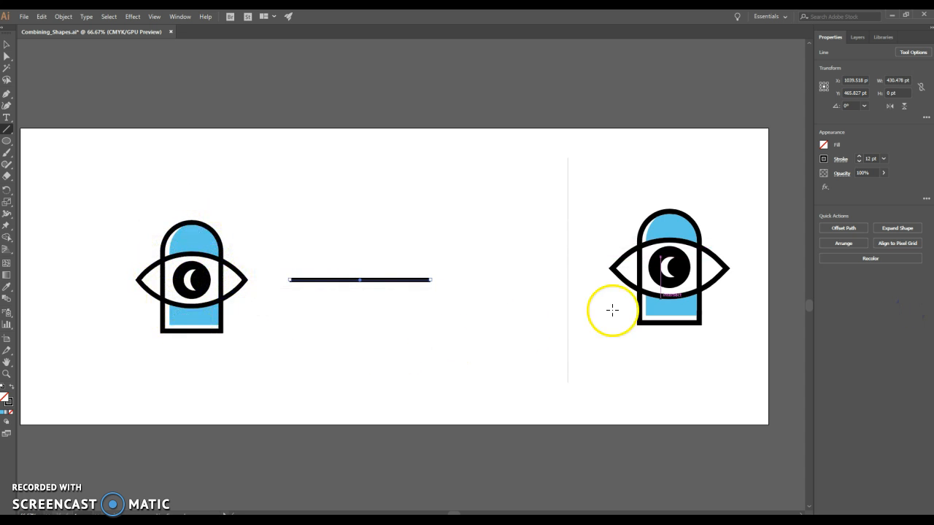
click(6, 43)
drag(390, 280, 232, 286)
click(277, 215)
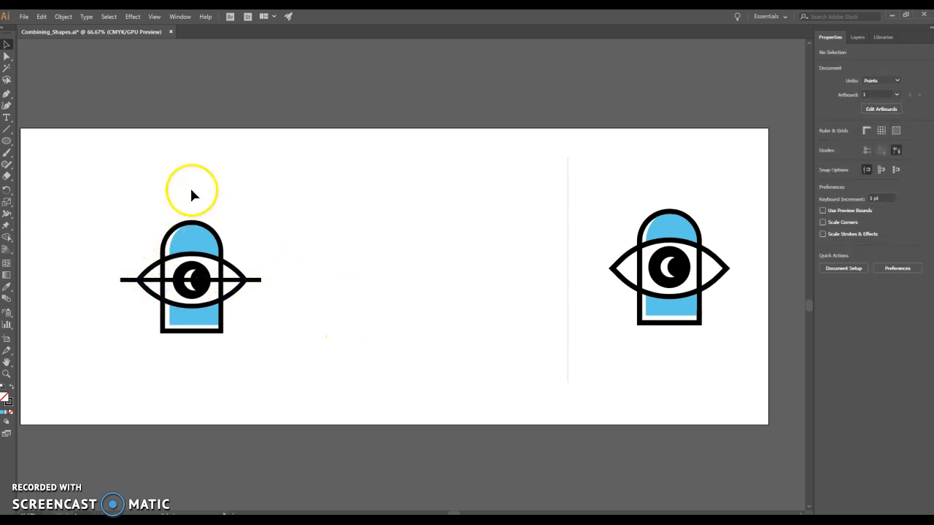
Send the horizontal line to the back, behind the eye and arch.
click(253, 280)
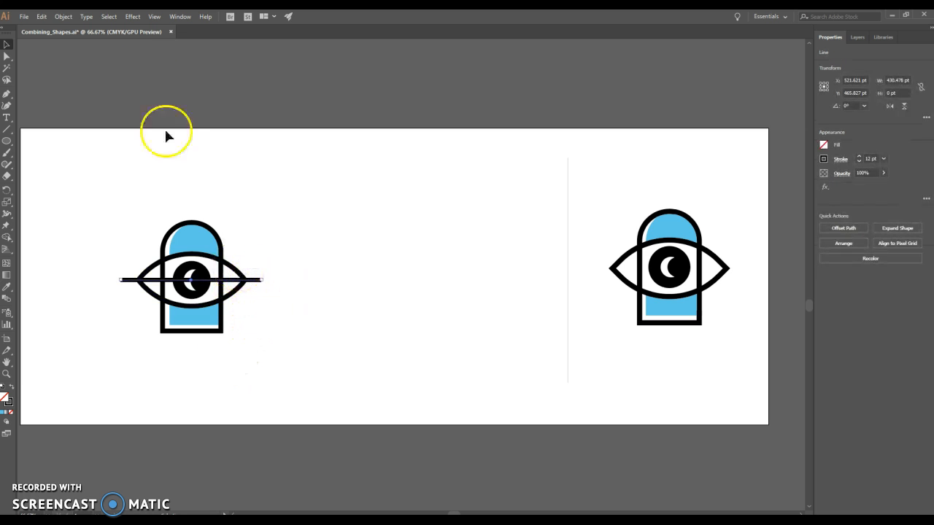
click(62, 16)
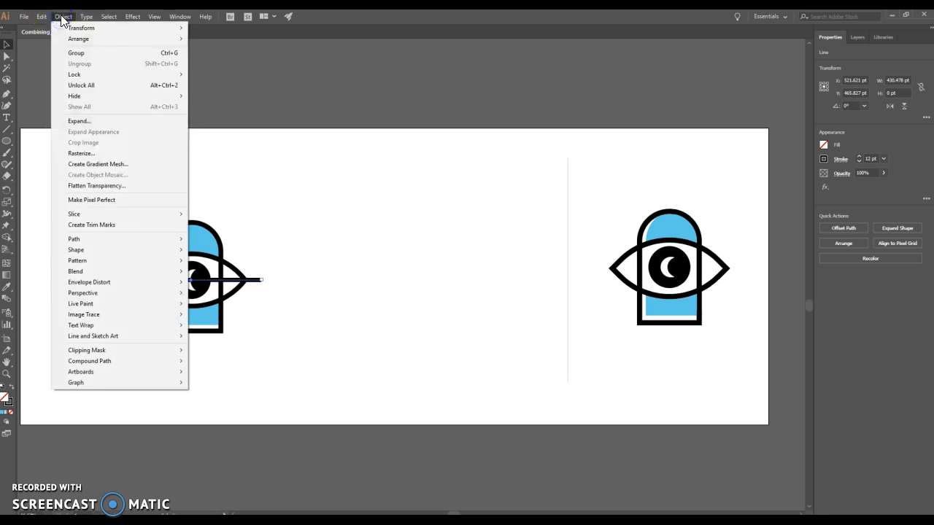
mouse_move(75, 38)
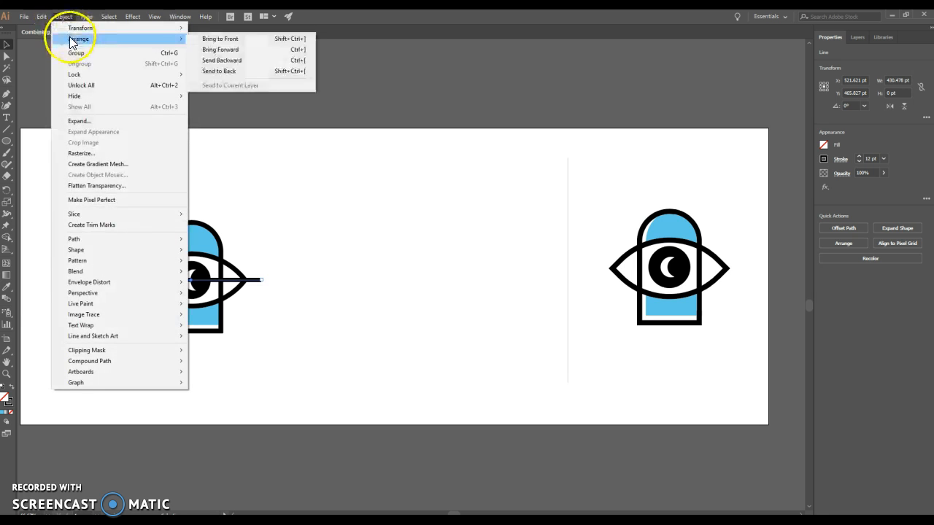
click(225, 72)
click(366, 310)
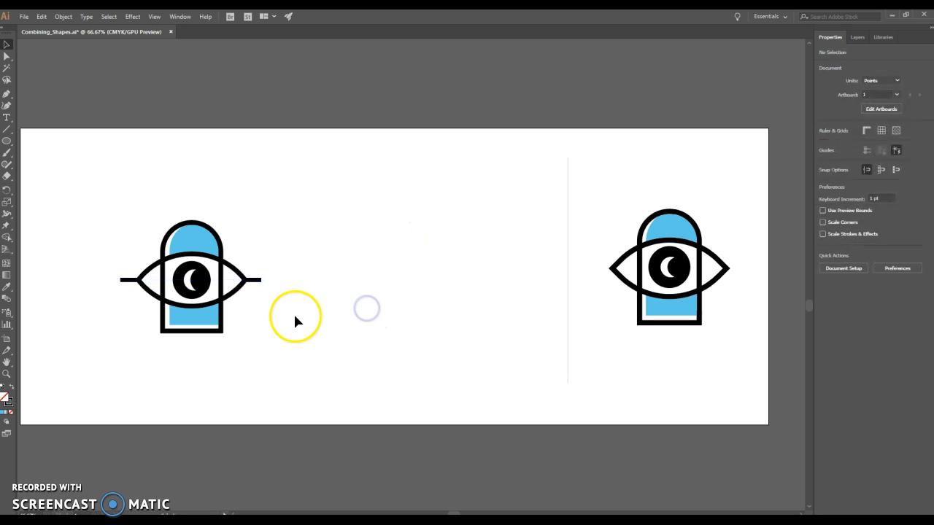
Copy the horizontal line behind the eye.
click(126, 282)
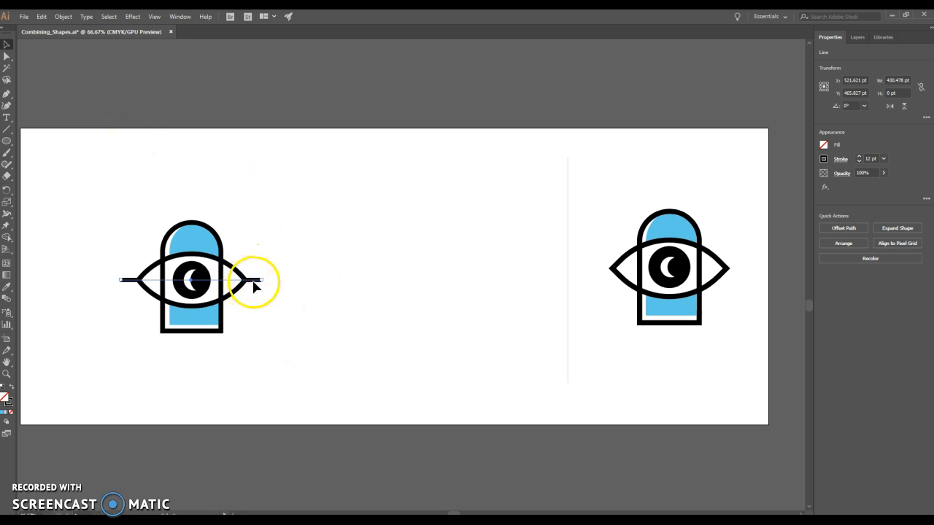
click(41, 16)
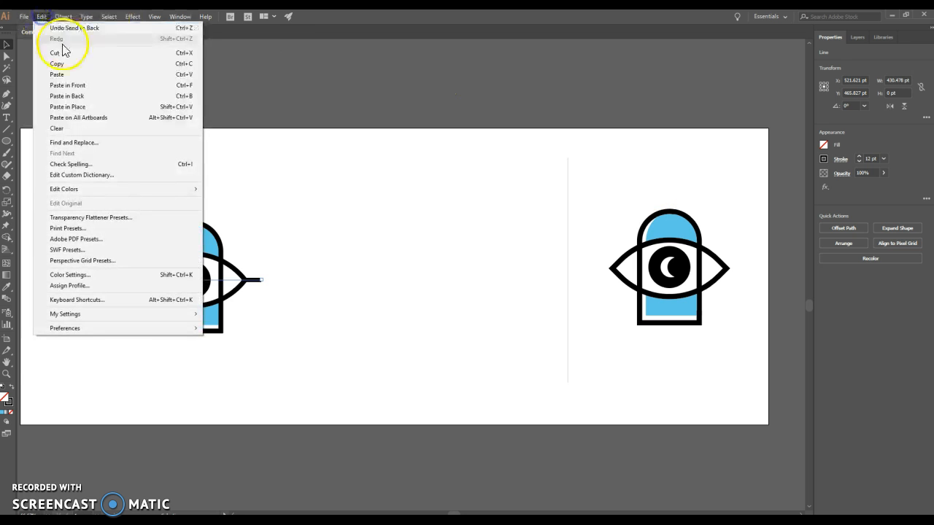
click(70, 65)
click(42, 16)
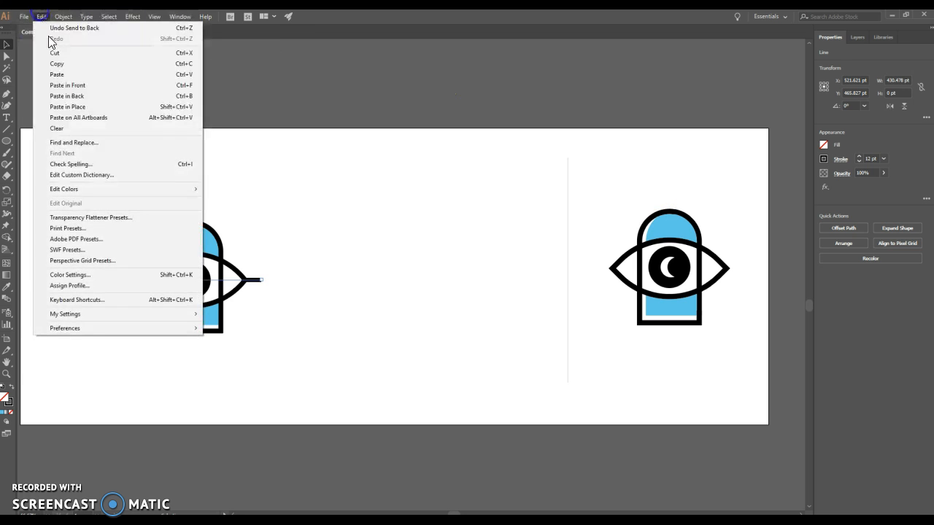
click(46, 16)
click(46, 17)
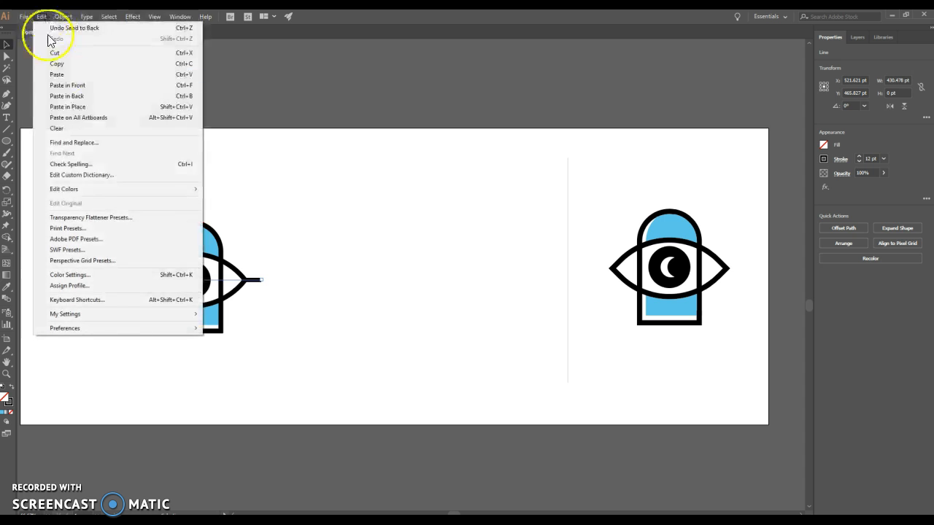
click(71, 75)
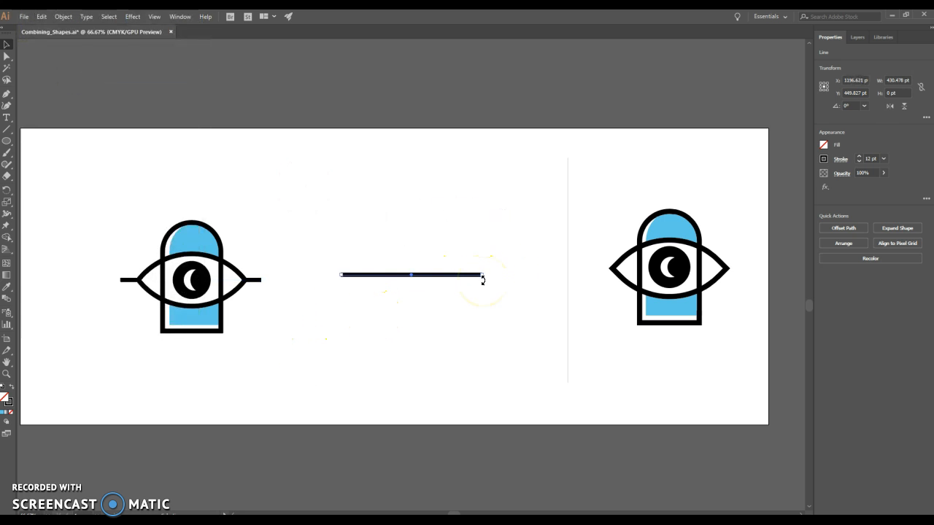
key(Delete)
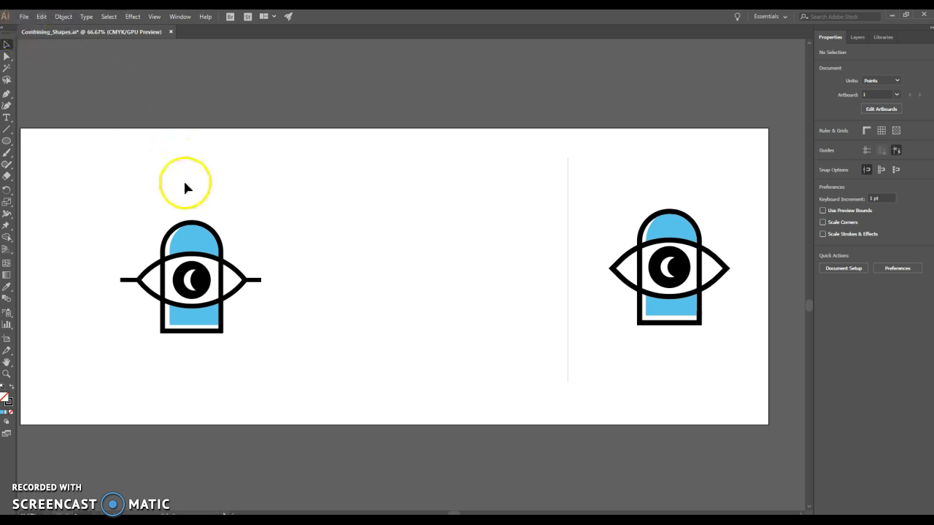
Paste the copied line in place over the eye and rotate it to 270° so it runs vertically.
click(40, 16)
click(69, 106)
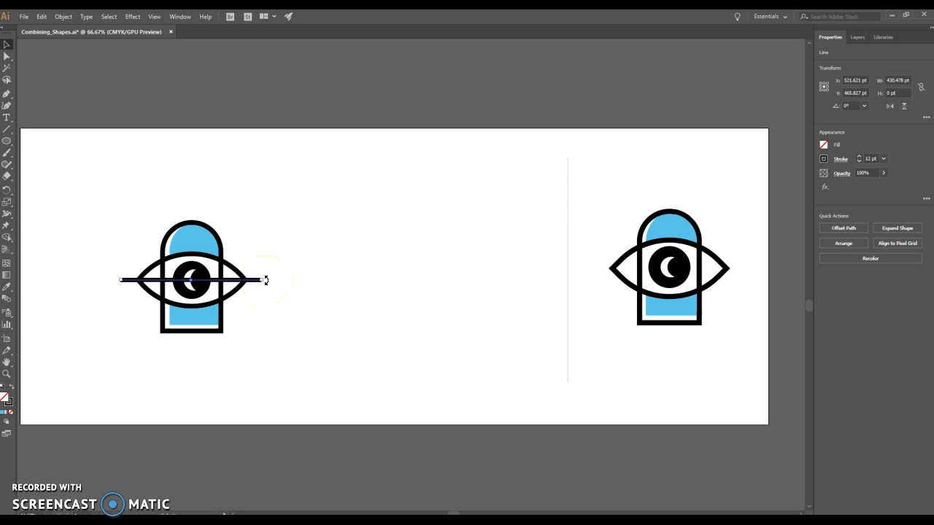
drag(267, 281, 192, 353)
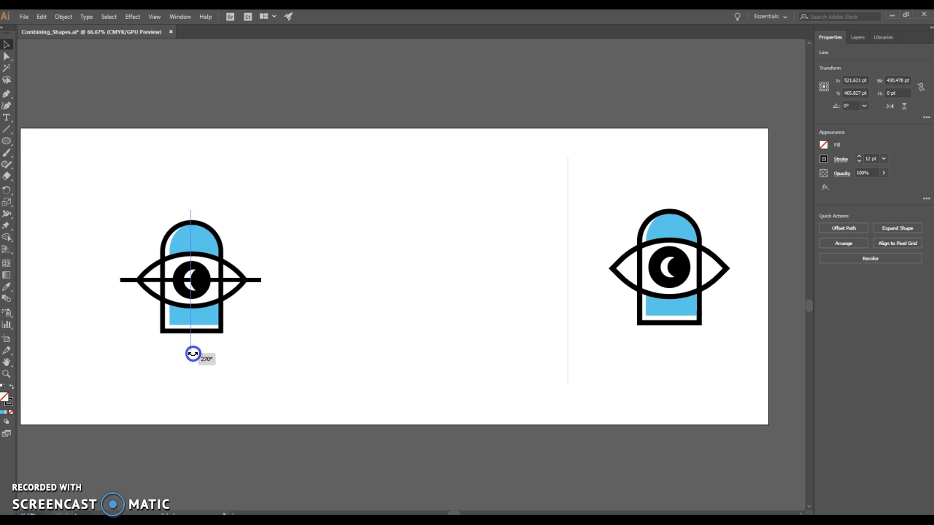
drag(193, 354, 191, 353)
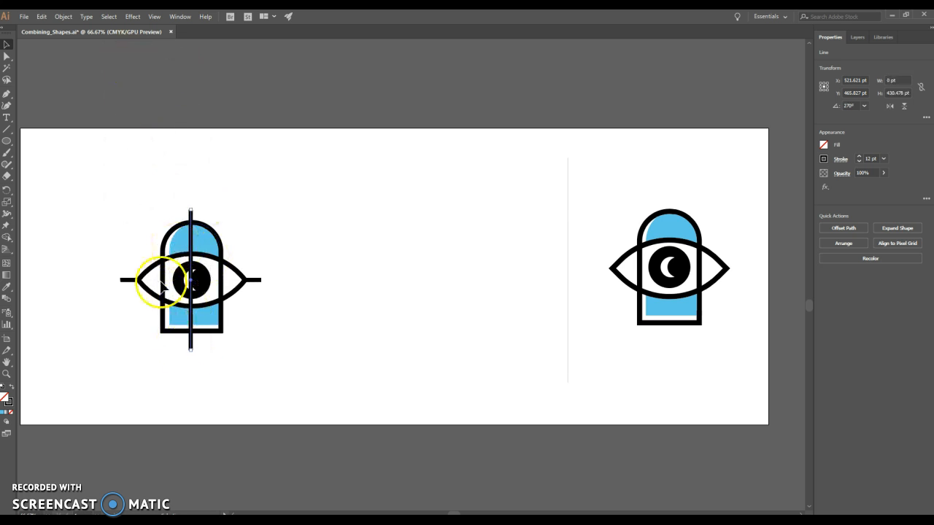
Send the vertical line to the back, behind the arch and eye.
click(64, 16)
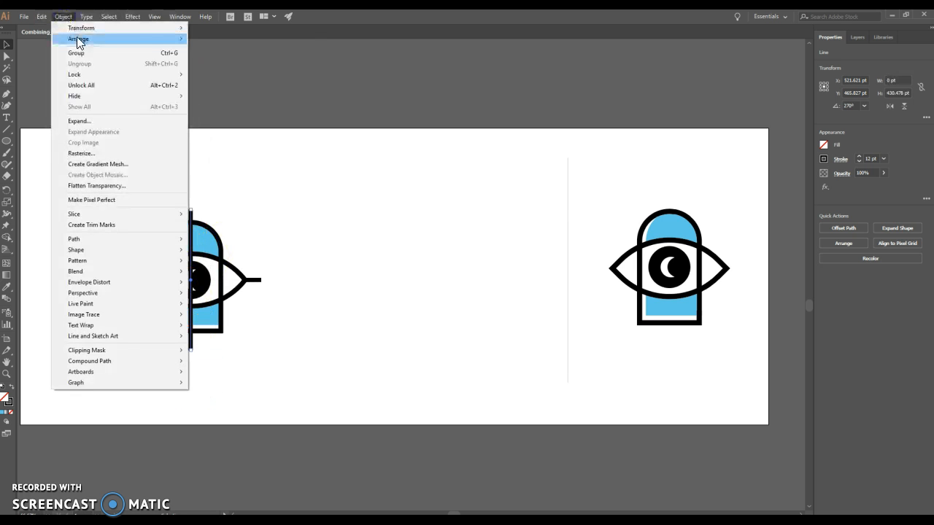
mouse_move(79, 38)
click(248, 70)
click(351, 229)
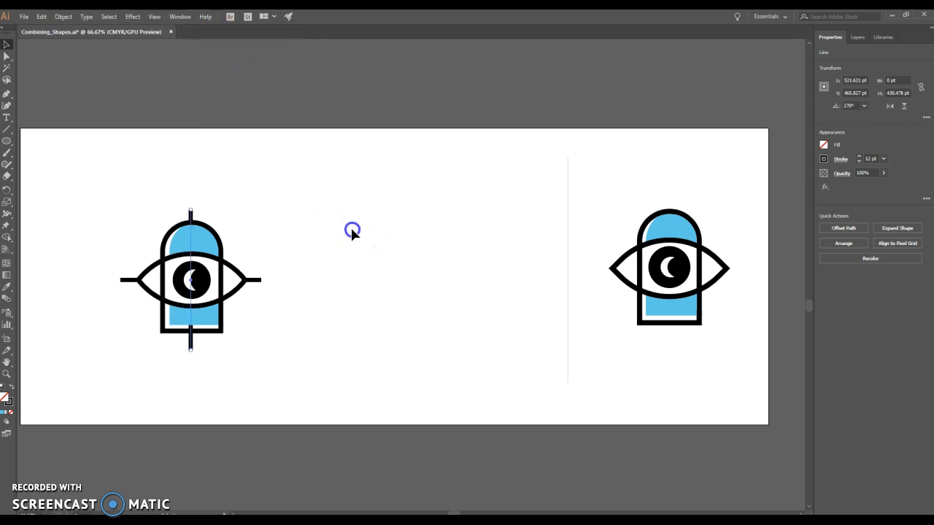
Copy the vertical and horizontal lines together and paste the duplicates in place over the eye.
click(189, 213)
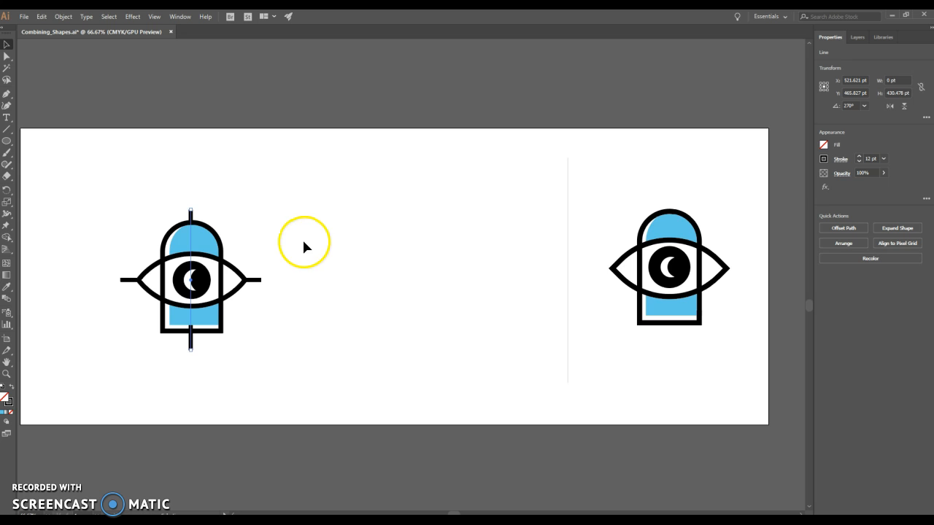
shift+click(257, 280)
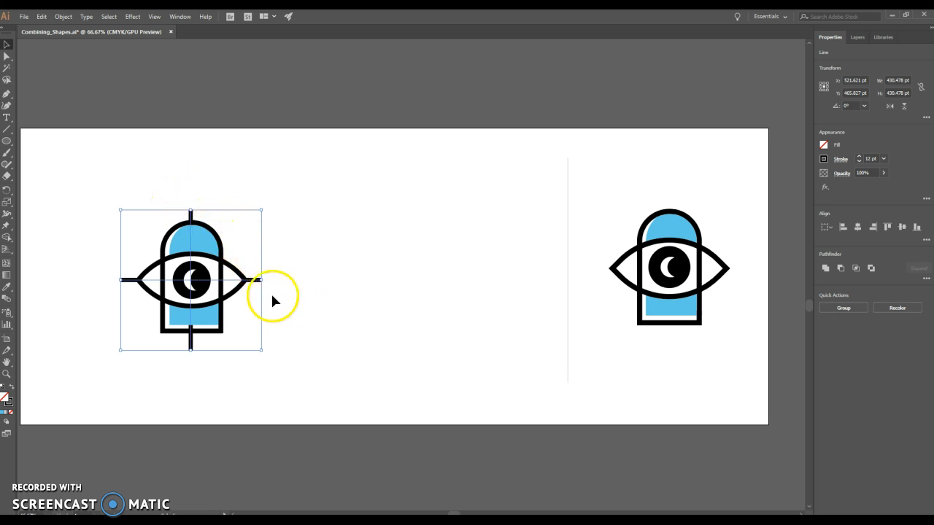
click(41, 16)
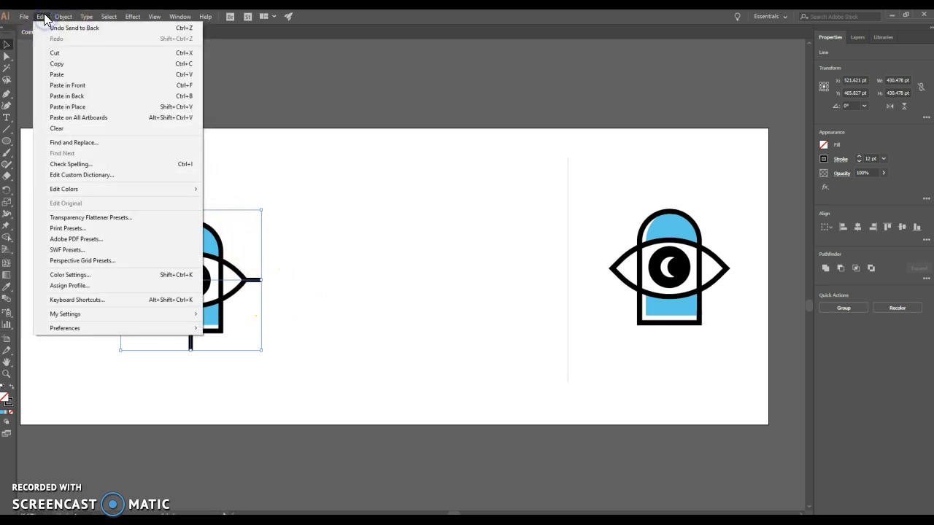
click(62, 64)
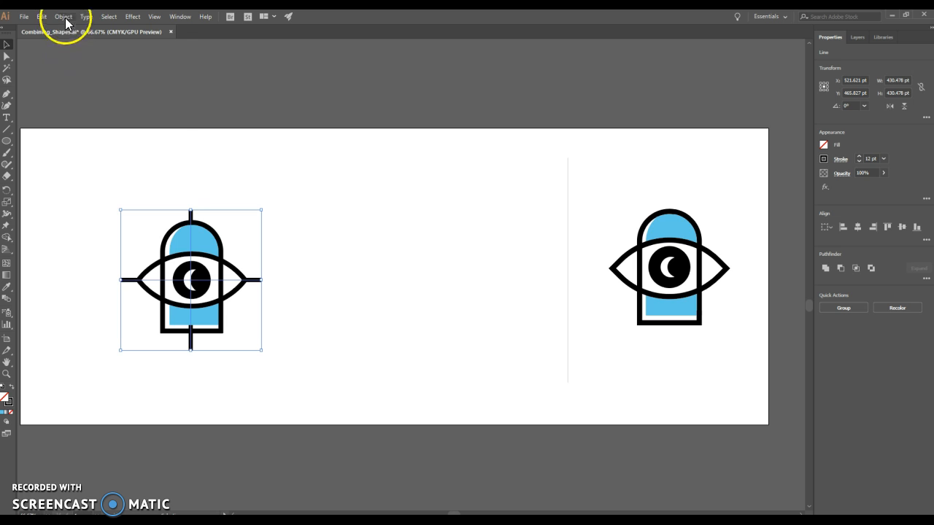
click(64, 17)
mouse_move(42, 16)
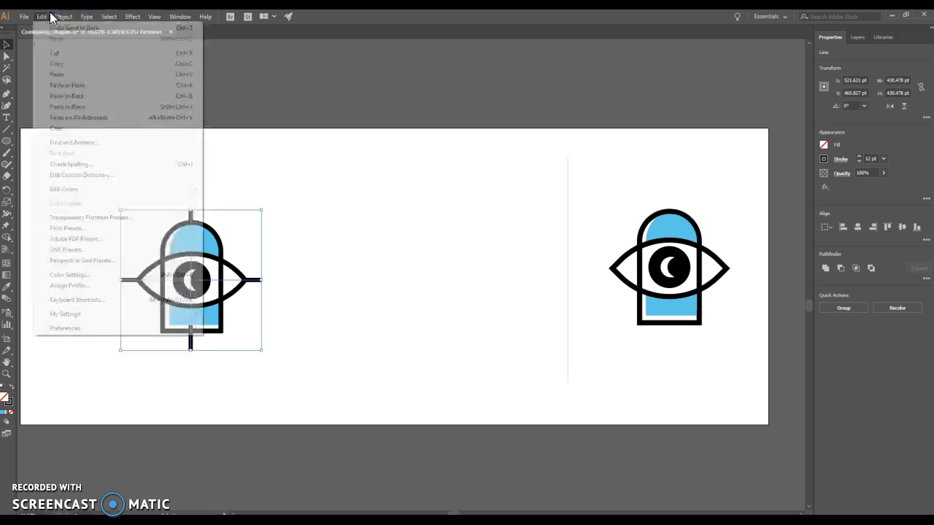
click(80, 107)
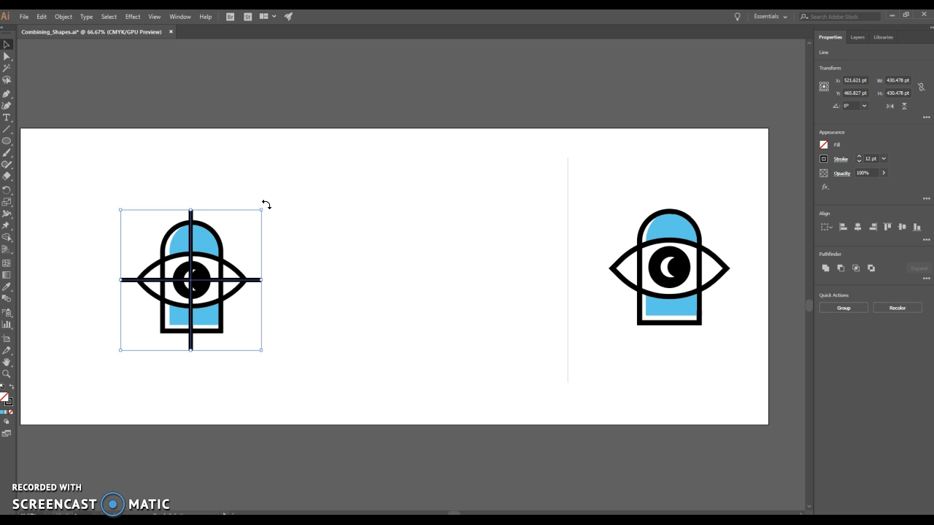
Rotate the pasted pair of lines about the eye's center into a diagonal X about 304 pt wide and high.
drag(266, 205, 276, 214)
drag(267, 207, 281, 233)
drag(267, 279, 262, 313)
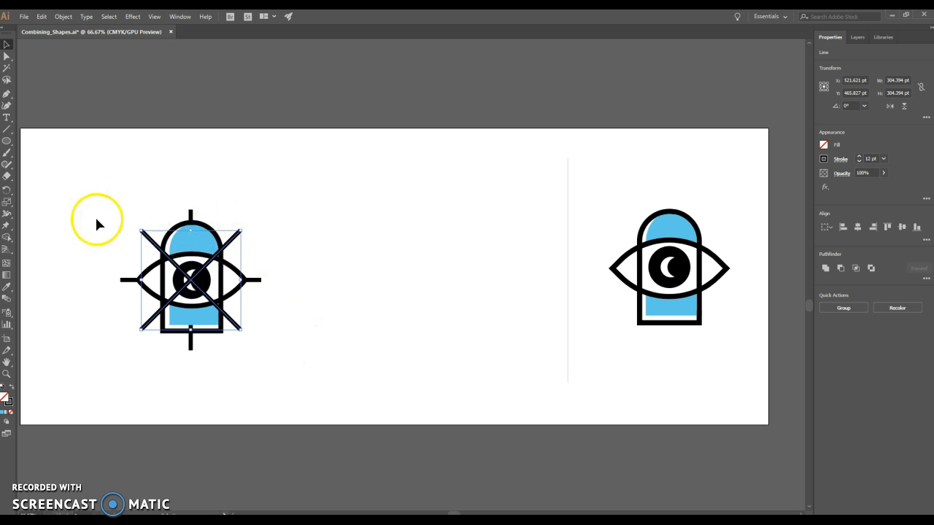
Send the two diagonal lines to the back, behind the arch and eye.
click(41, 17)
mouse_move(63, 16)
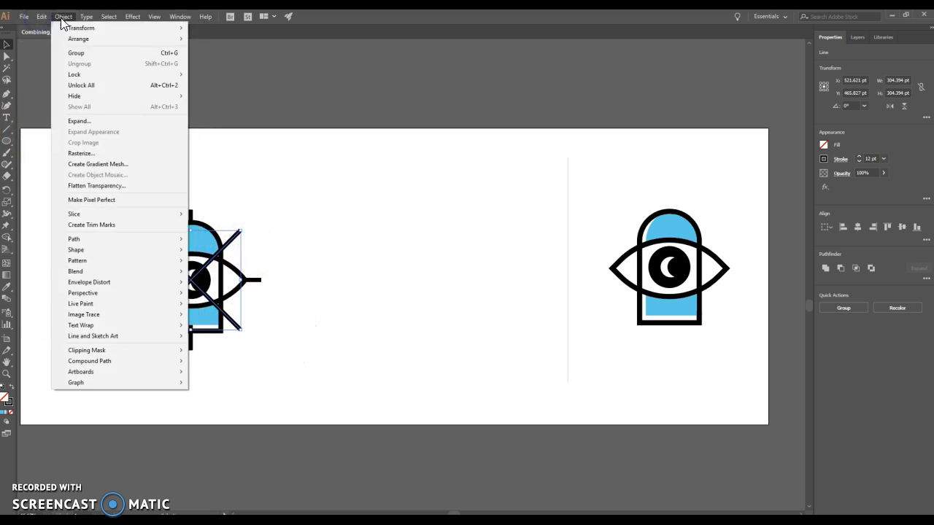
mouse_move(80, 38)
click(227, 72)
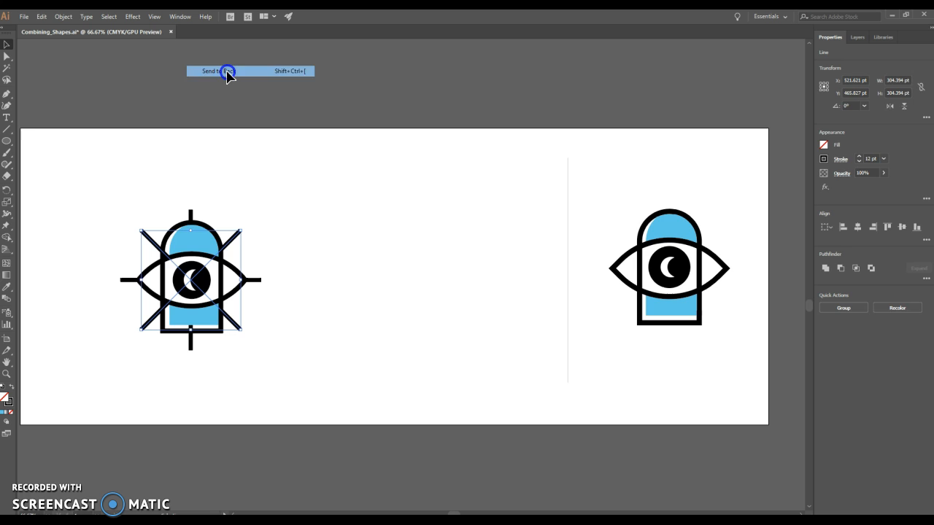
click(330, 218)
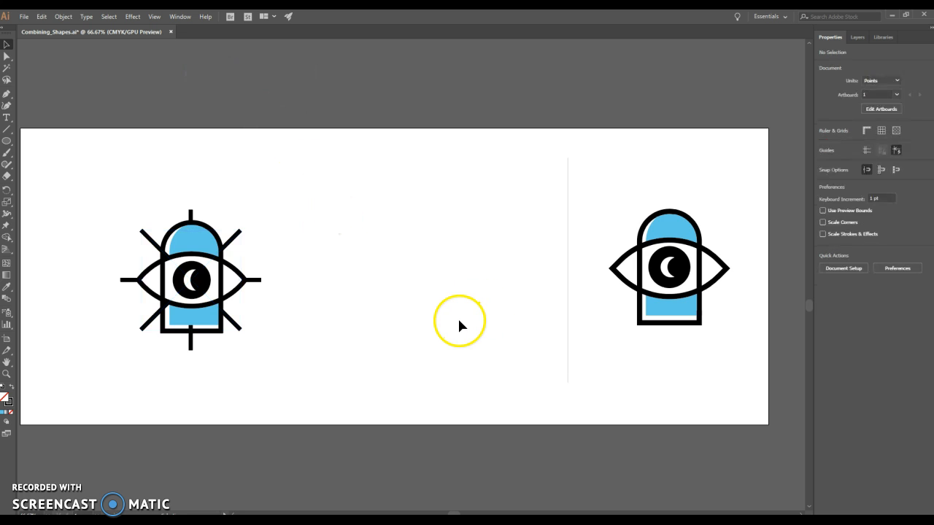